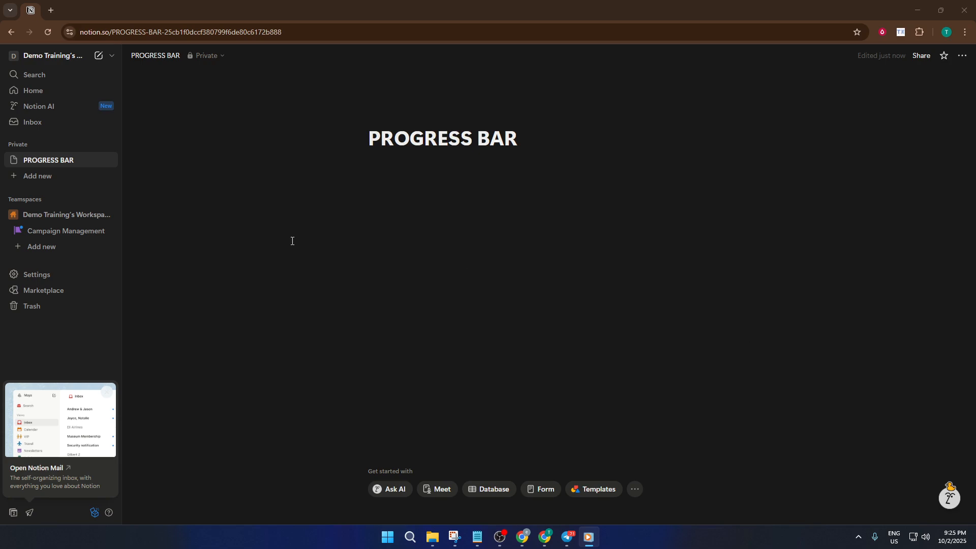
Insert an inline database below the PROGRESS BAR title and dismiss its data source suggestions
left_click(501, 176)
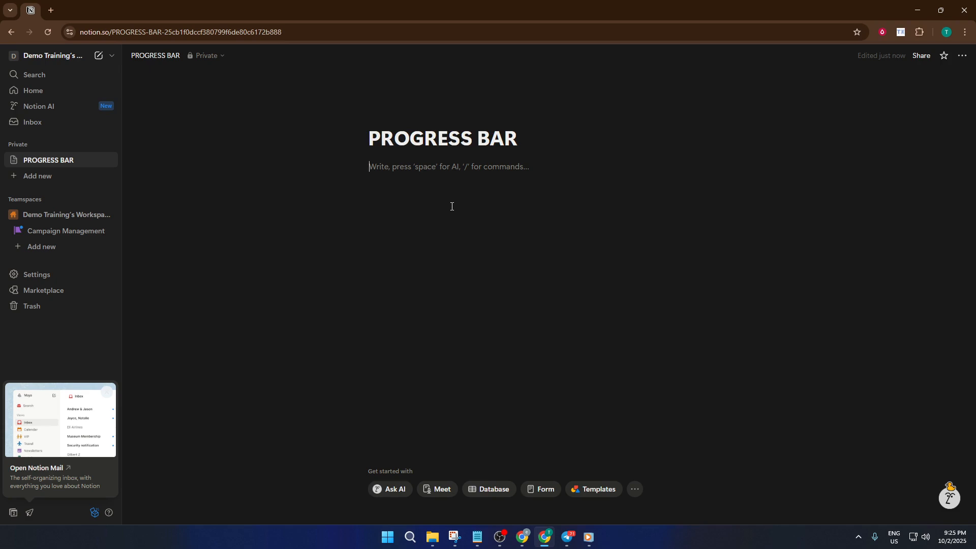
type("/")
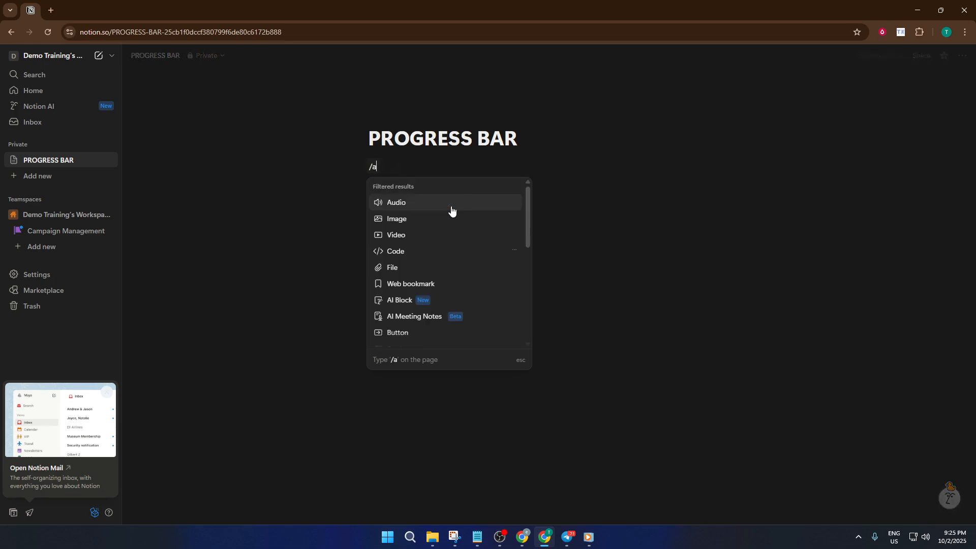
type("data")
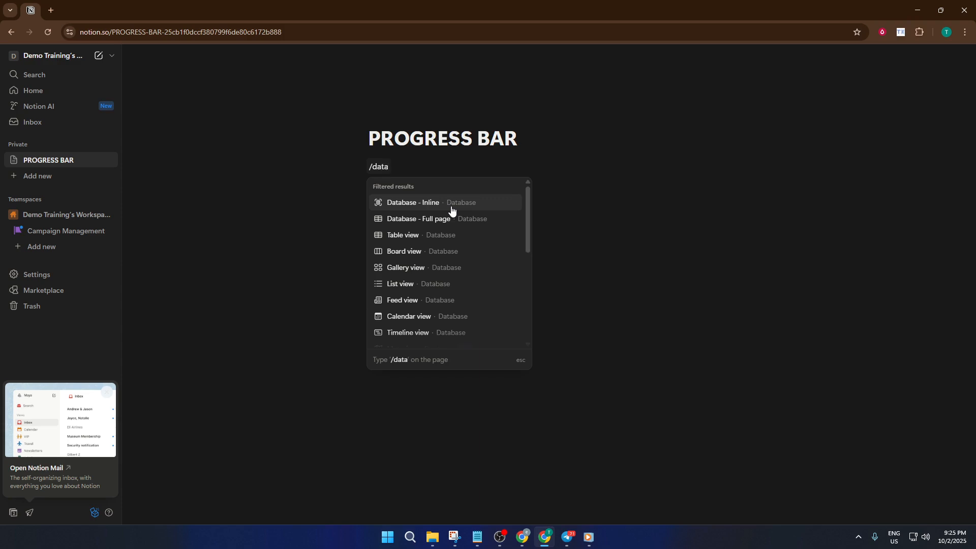
left_click(452, 203)
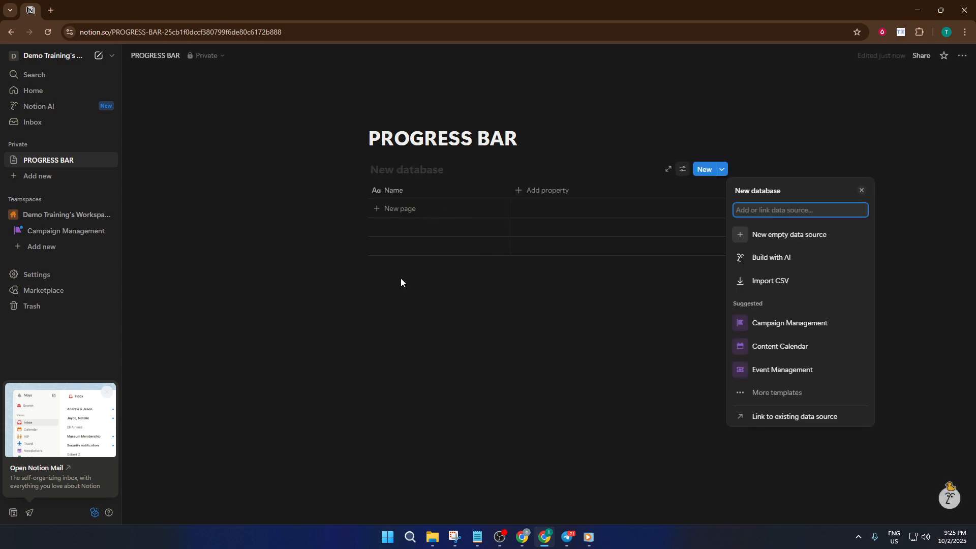
left_click(519, 289)
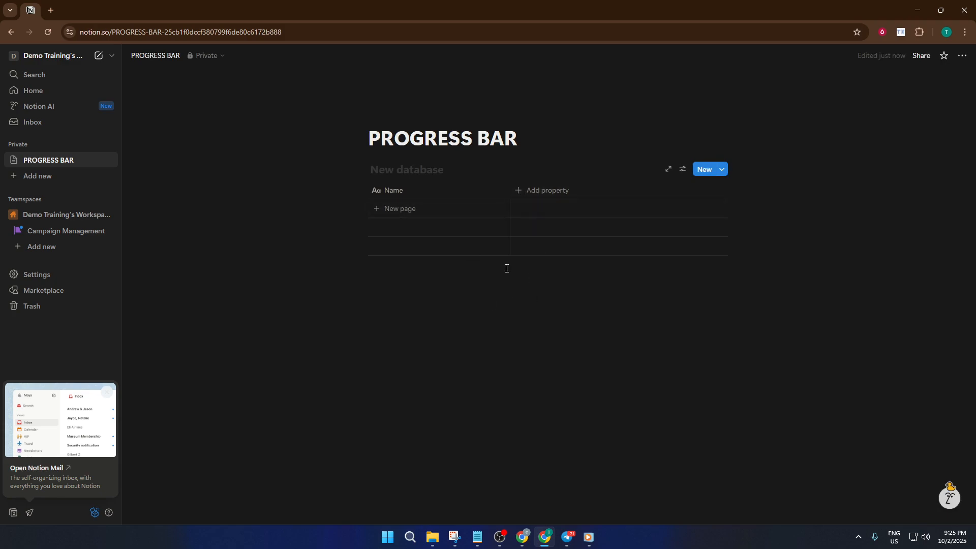
Add three rows to the database named "item 1", "item 2" and "item 3"
left_click(432, 209)
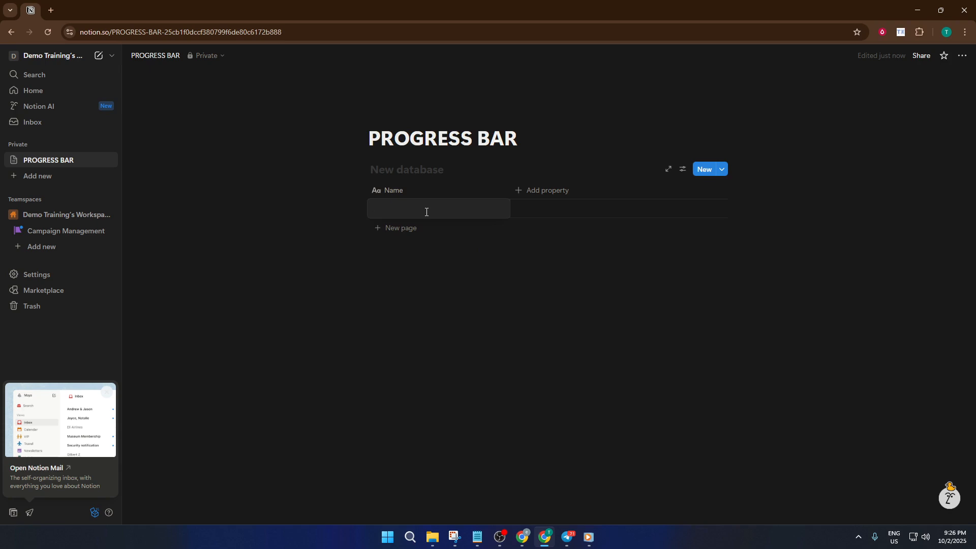
type("item 1")
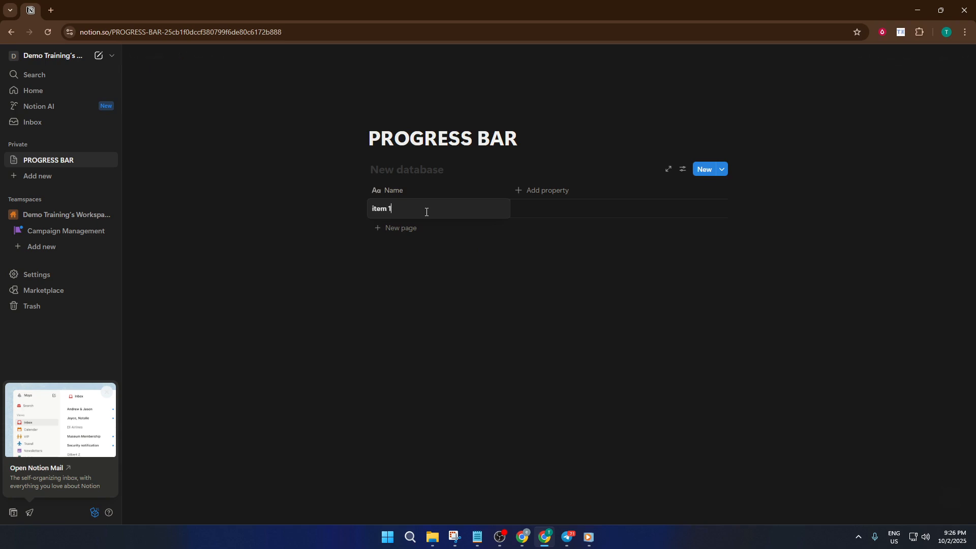
key("Escape")
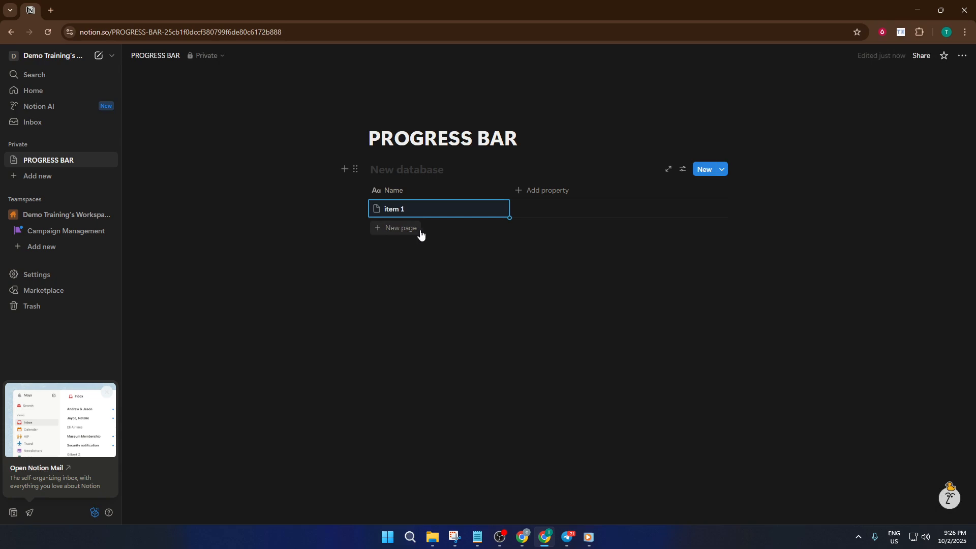
left_click(414, 229)
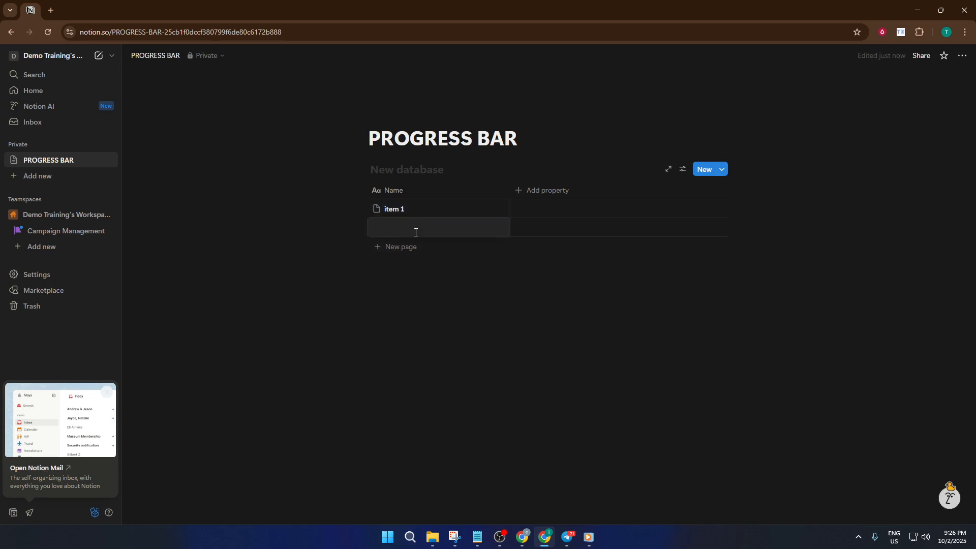
type("item 2")
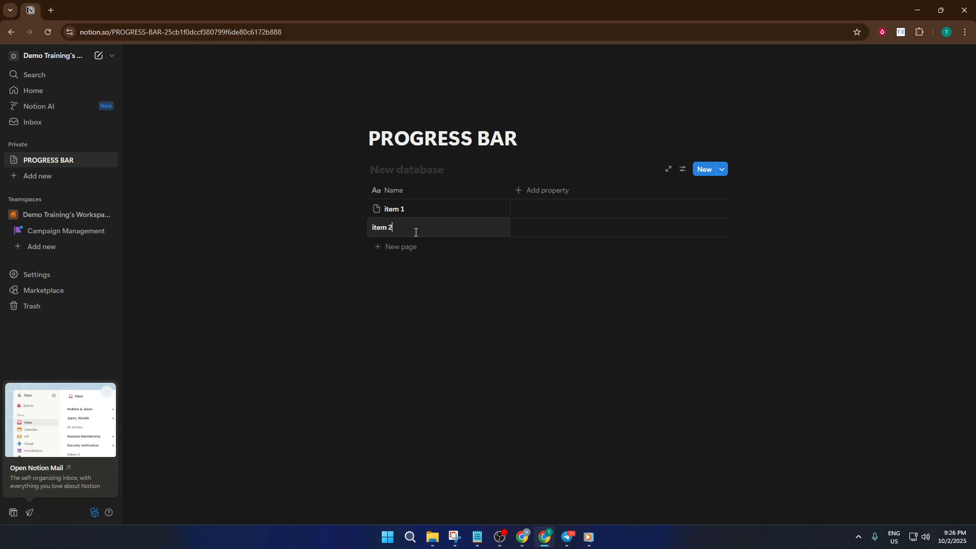
key("Escape")
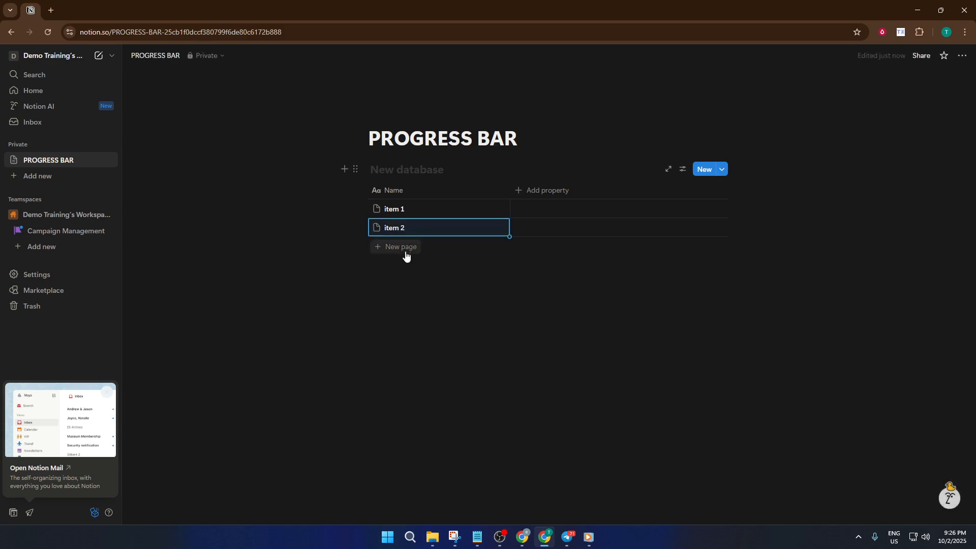
left_click(406, 249)
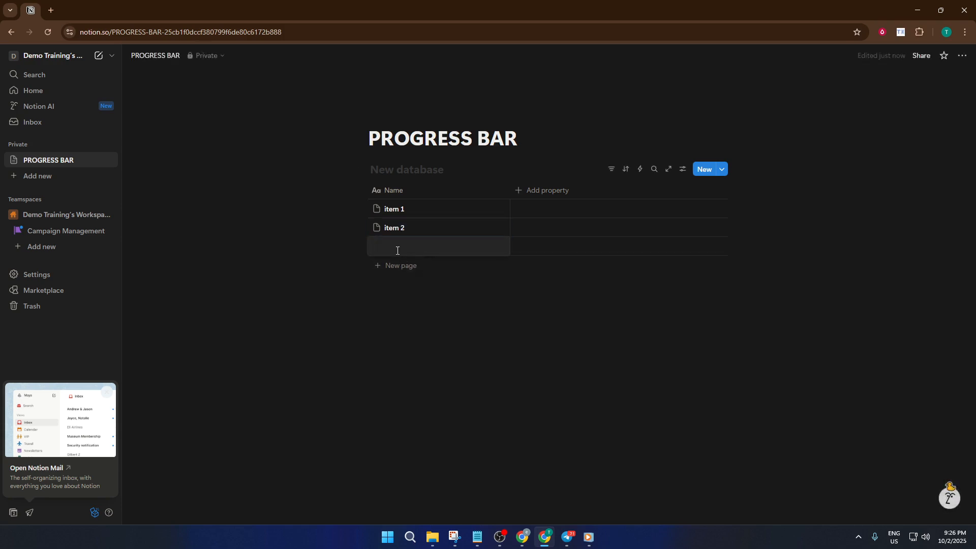
type("item")
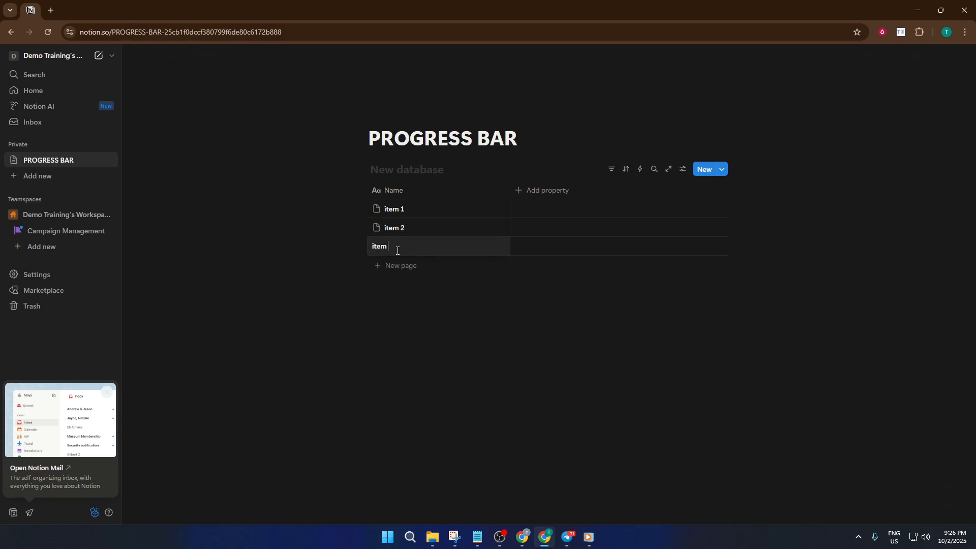
type(" 3")
key("Escape")
Add a Number property to the database and rename it "Bookmark"
left_click(541, 190)
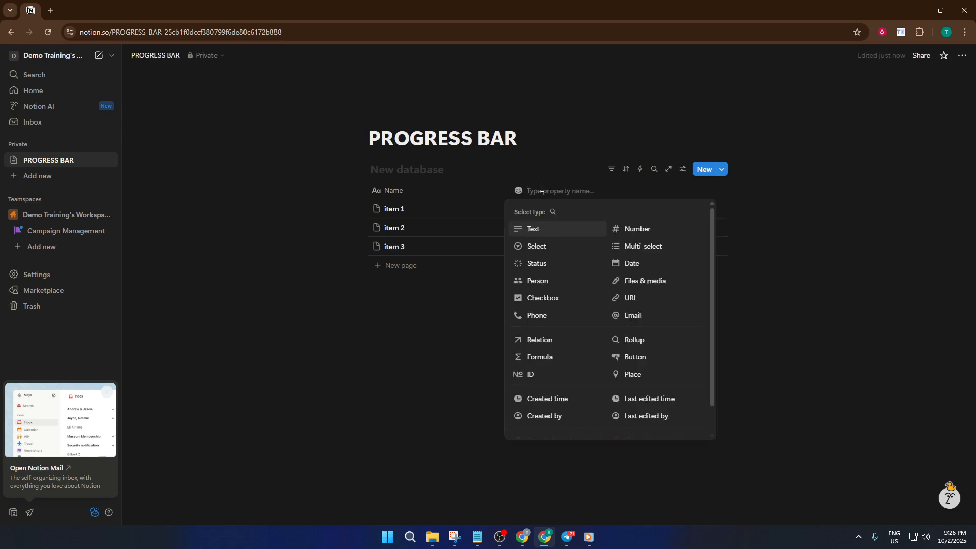
left_click(632, 230)
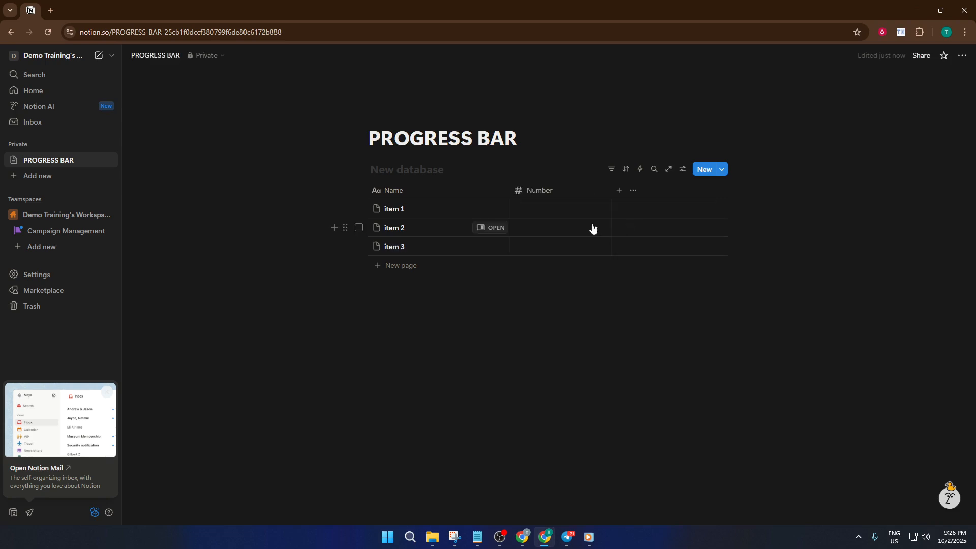
left_click(553, 196)
left_click_drag(532, 215, 506, 219)
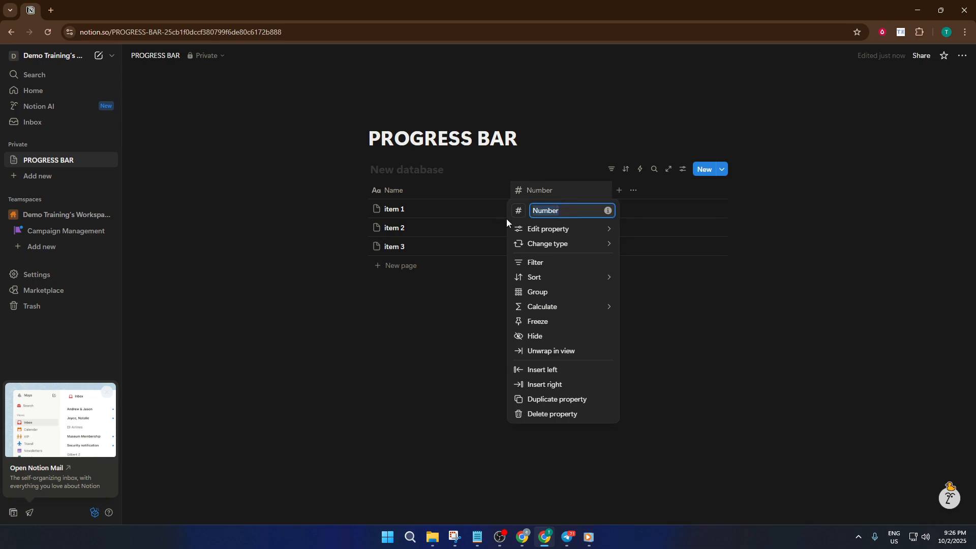
type("Bookm")
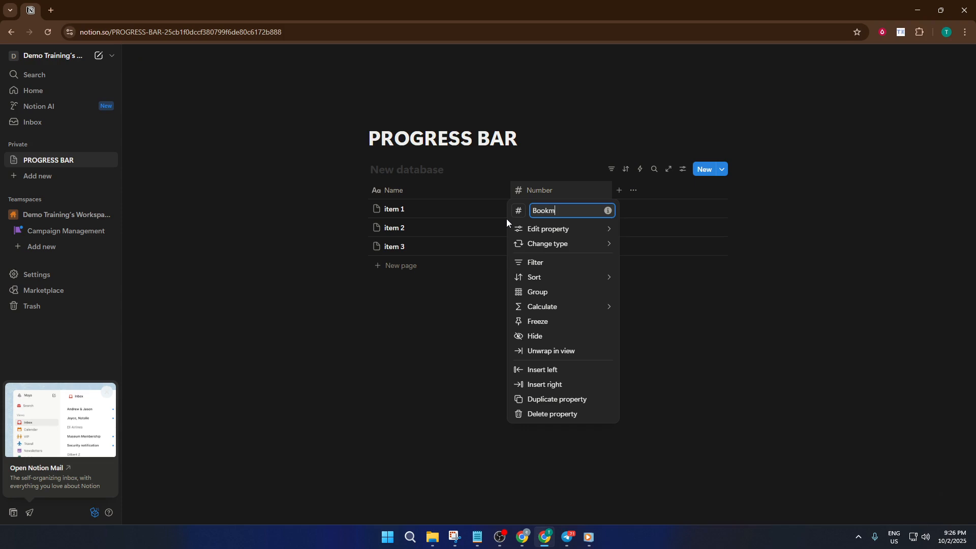
type("ark")
left_click(655, 193)
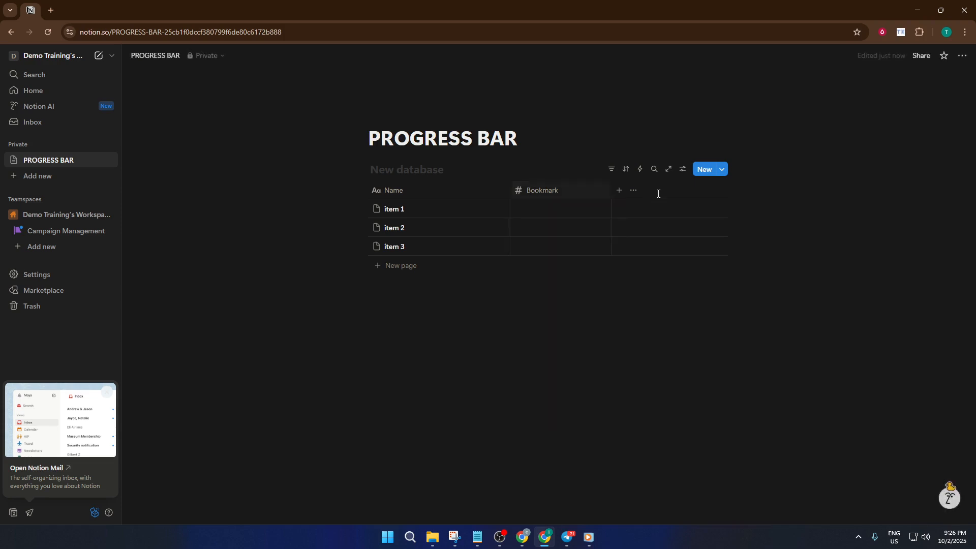
Add a second Number property after Bookmark and rename it "Pages"
left_click(633, 191)
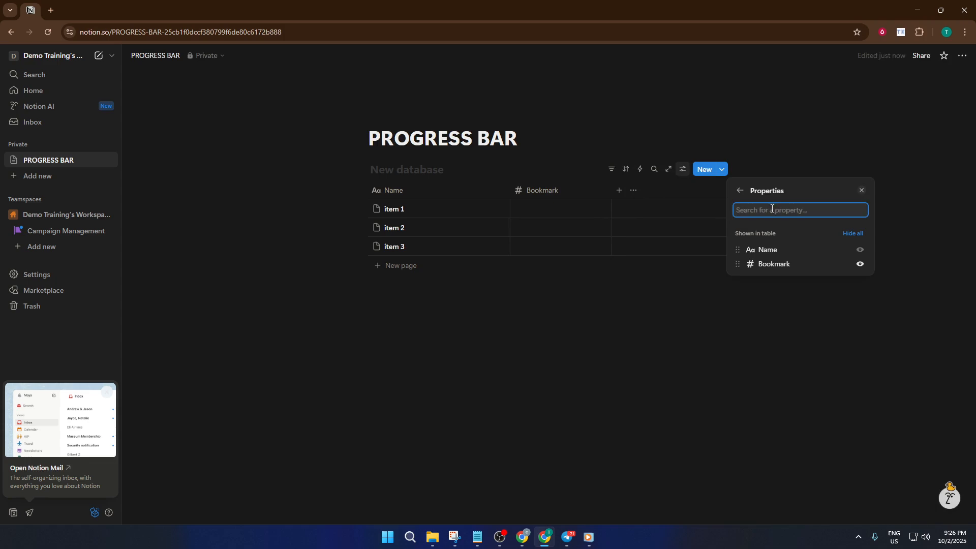
left_click(618, 191)
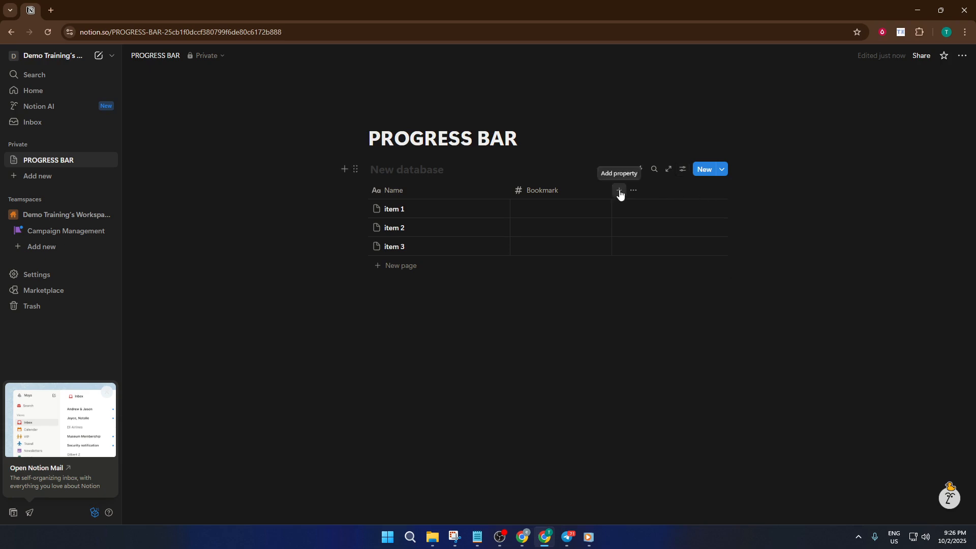
left_click(617, 191)
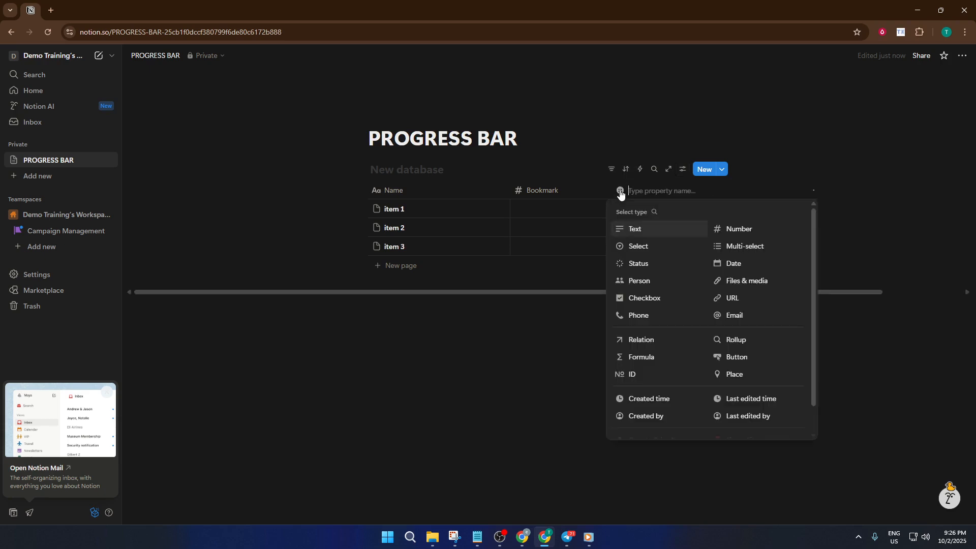
left_click(736, 229)
left_click(725, 228)
left_click(645, 186)
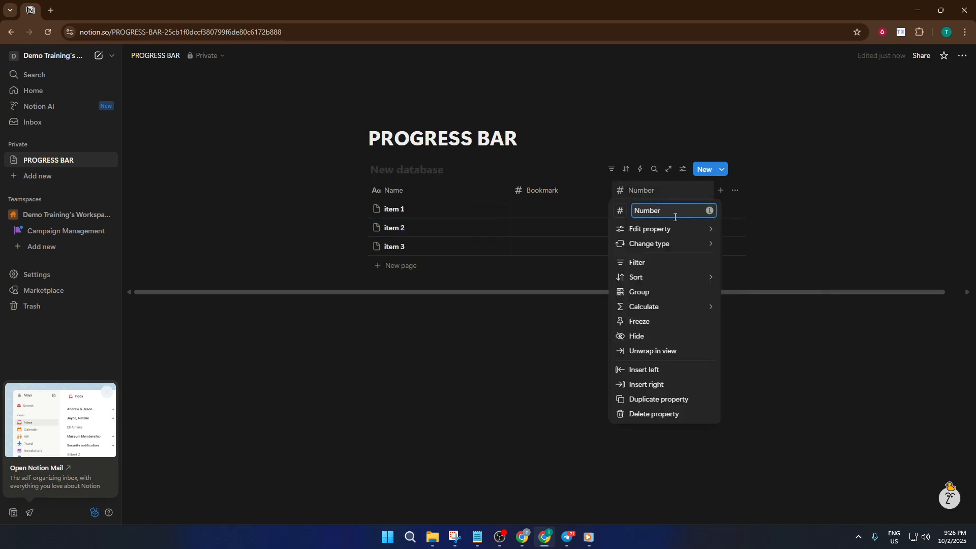
left_click(623, 228)
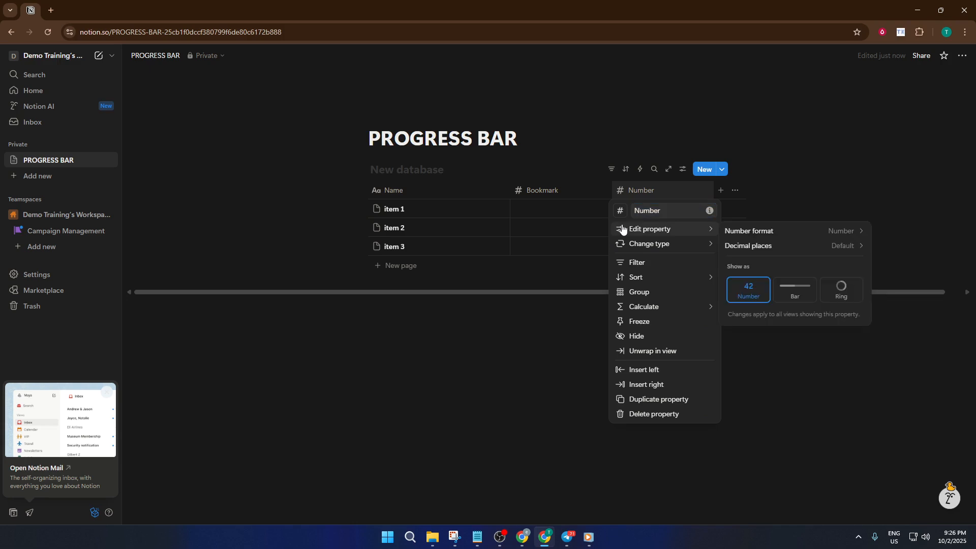
left_click(633, 209)
double_click(653, 209)
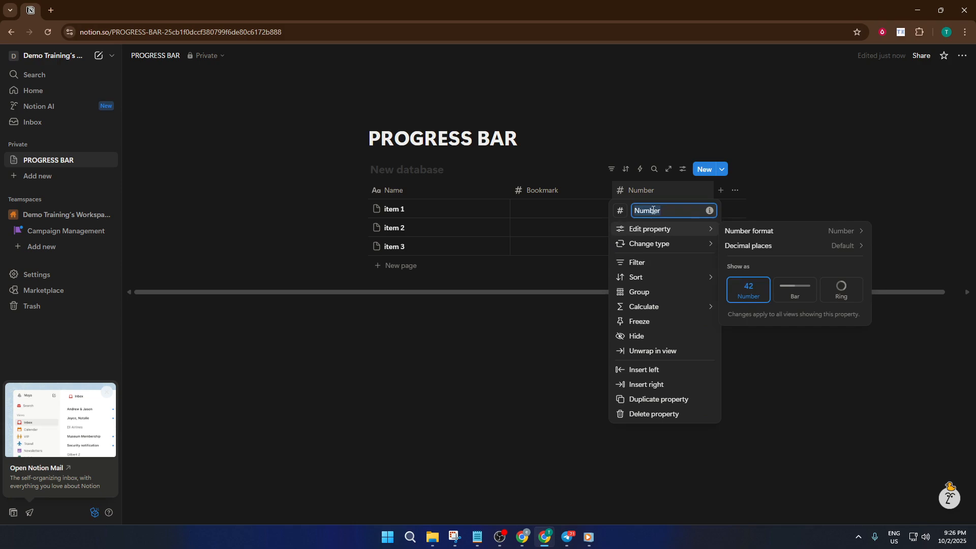
type("Page")
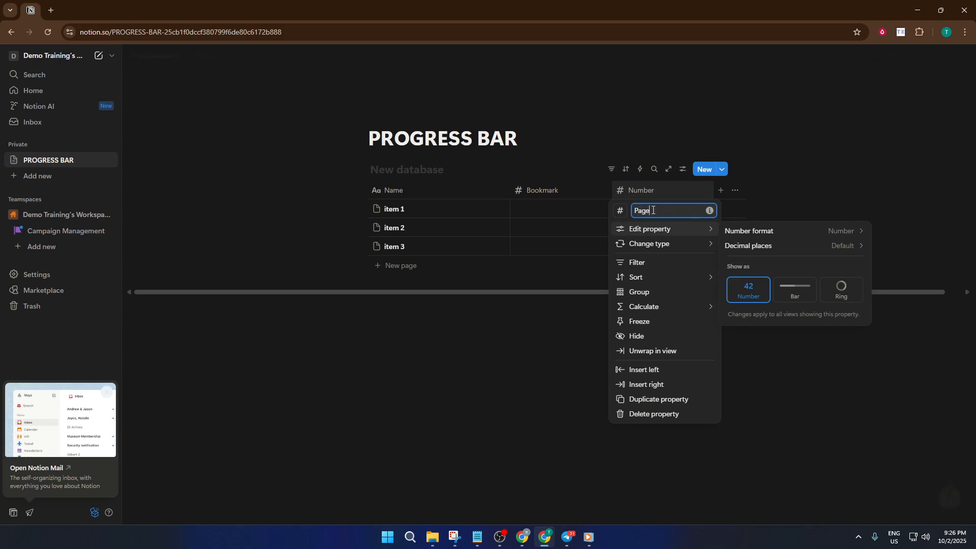
type("s")
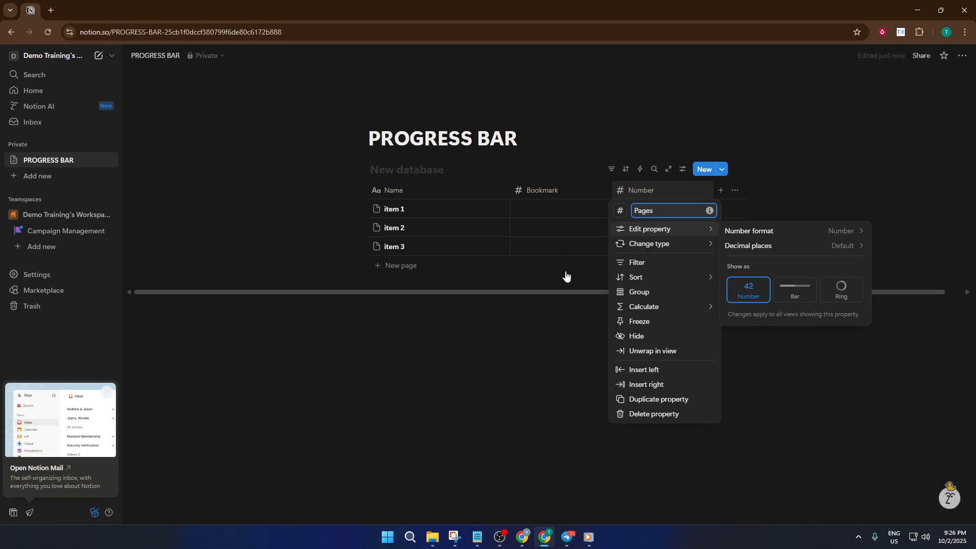
left_click(565, 281)
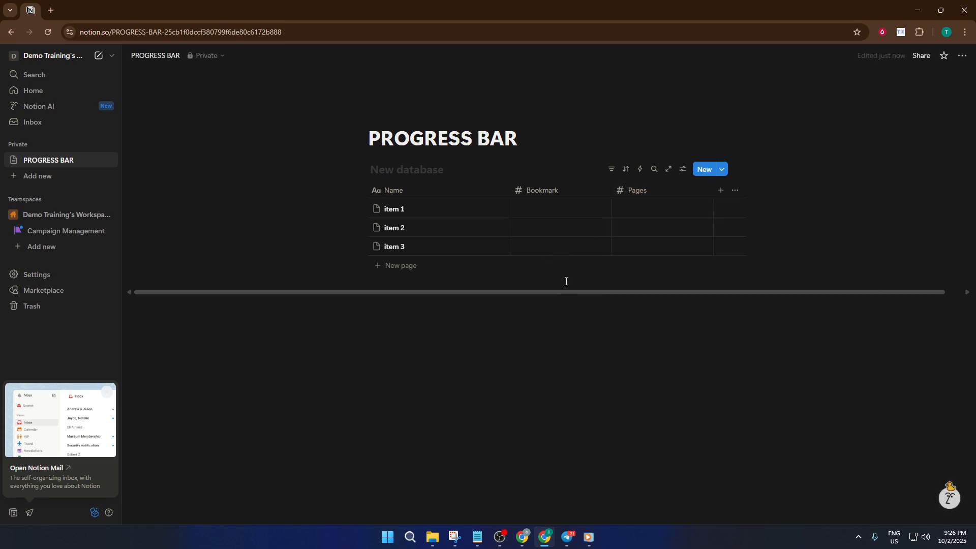
Fill in the item 1 row with 2000 for Bookmark and 20 for Pages
left_click(572, 210)
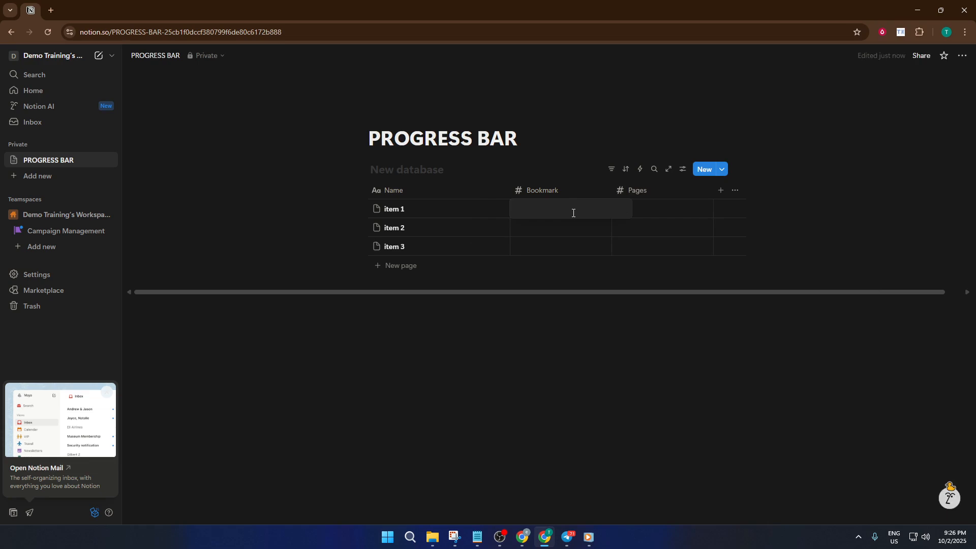
type("2000")
key("Return")
left_click(675, 213)
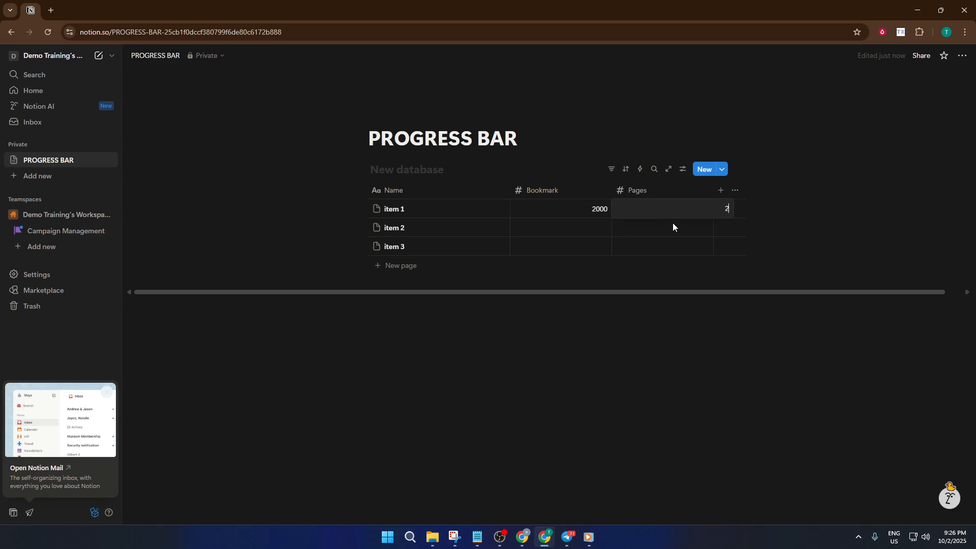
type("20")
Fill in the item 2 row with 1000 for Bookmark and 5 for Pages
left_click(597, 226)
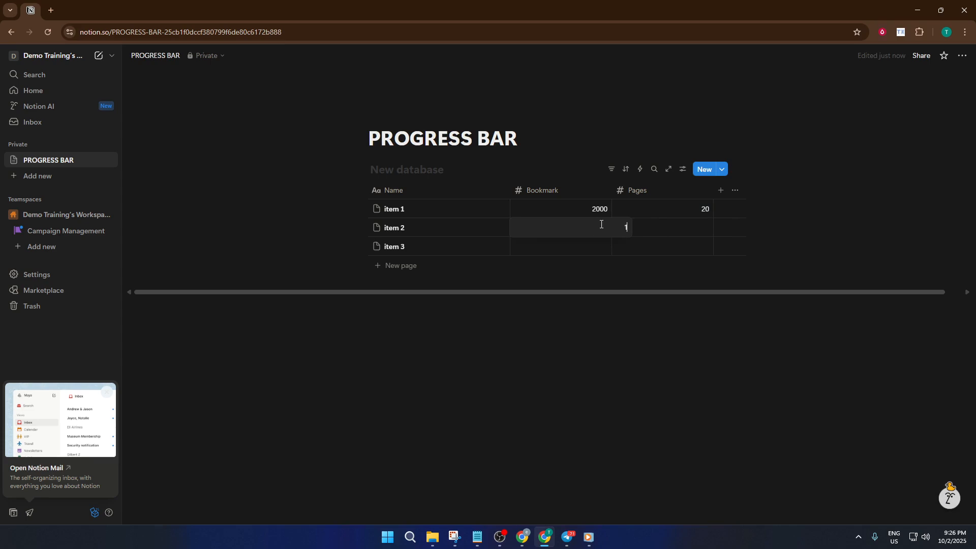
type("1000")
key("Return")
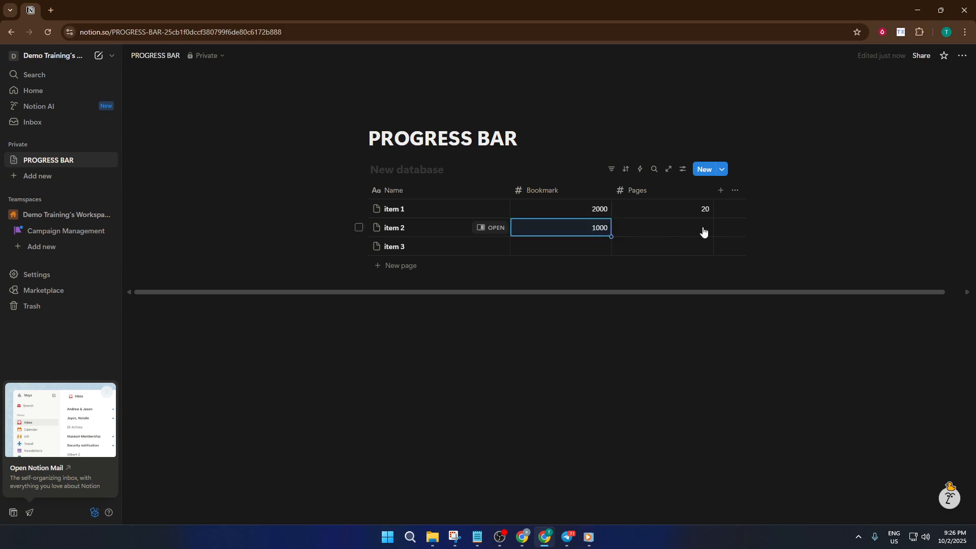
left_click(702, 229)
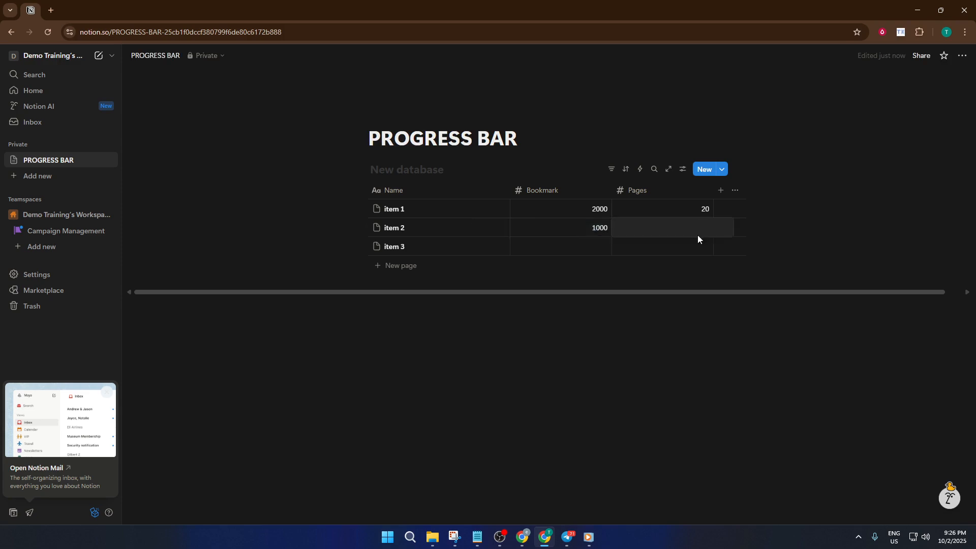
type("5")
key("Return")
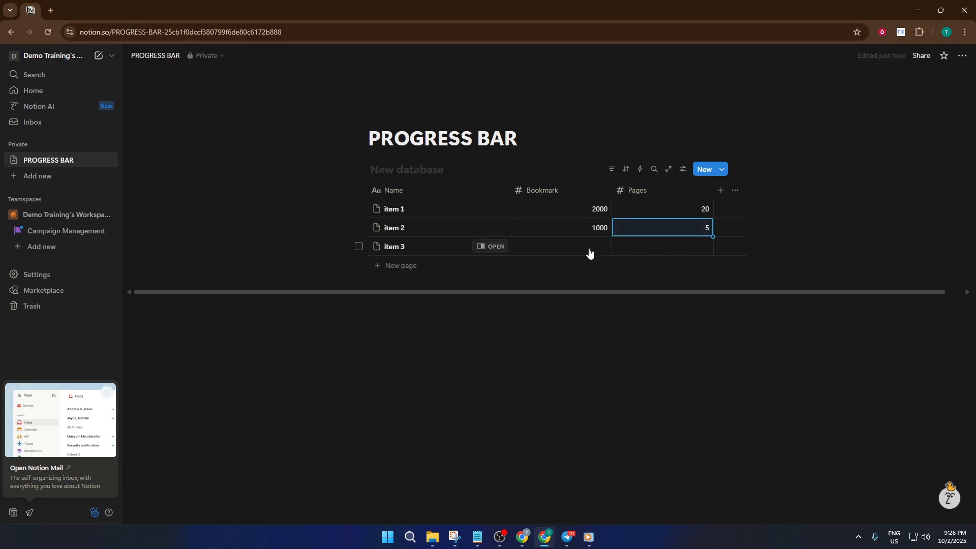
Fill in the item 3 row with 100000 for Bookmark and 100 for Pages
left_click(570, 251)
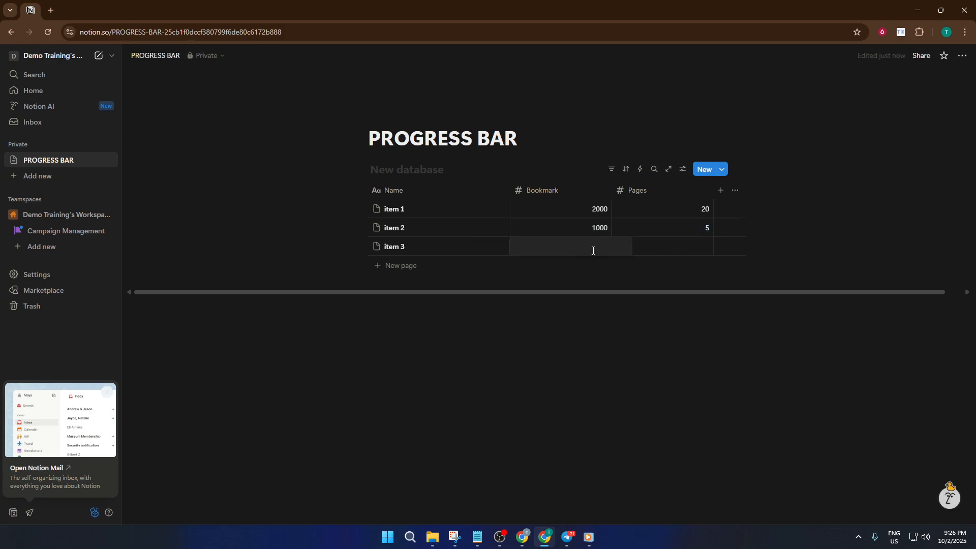
type("10000")
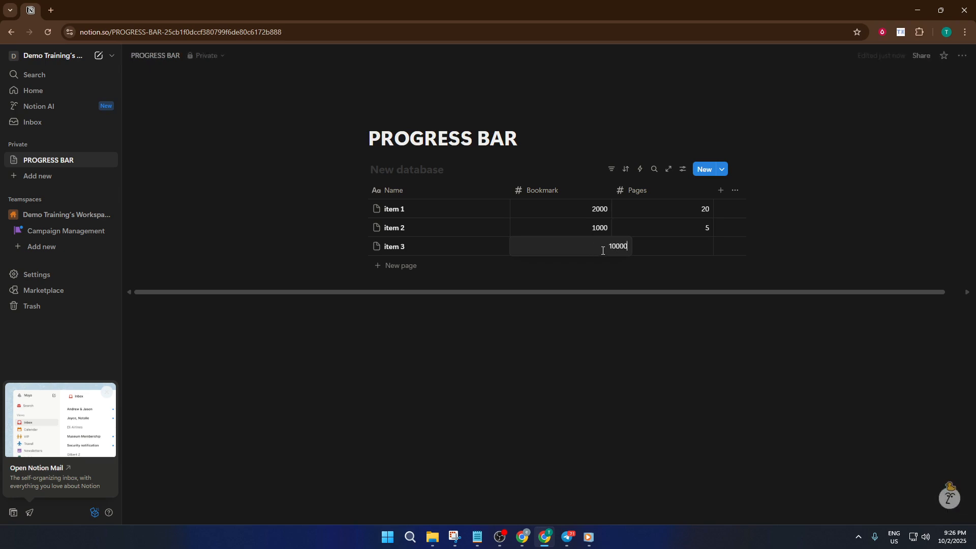
key("Return")
type("0")
key("Return")
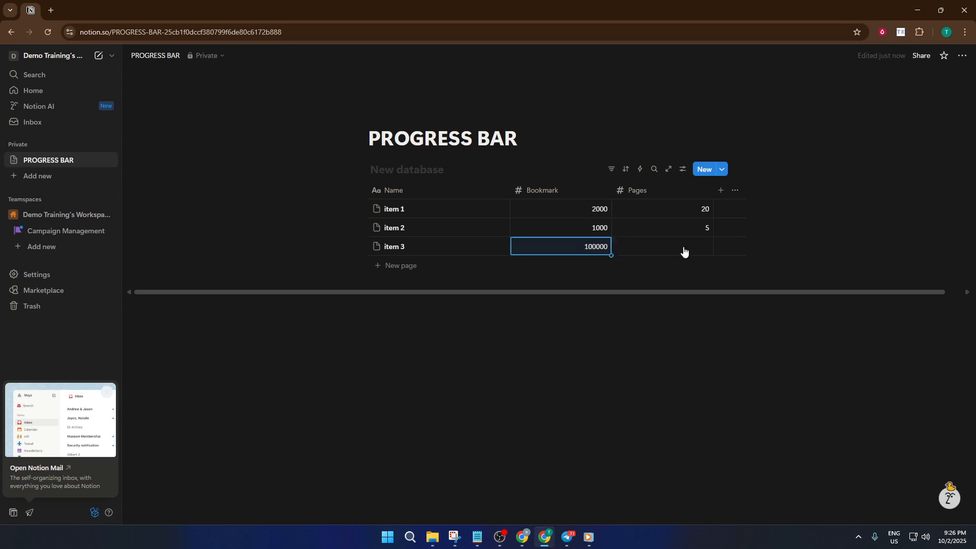
left_click(681, 247)
type("1")
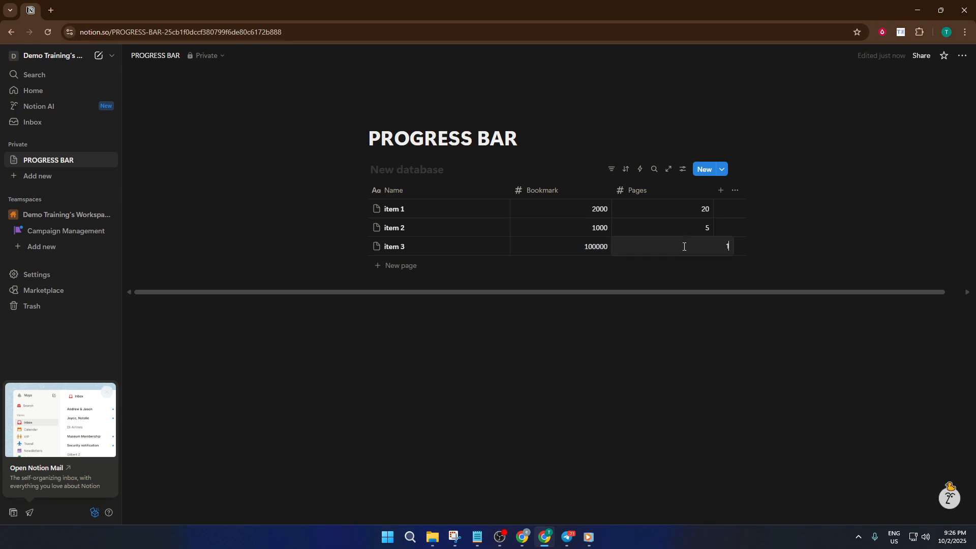
type("00")
key("Return")
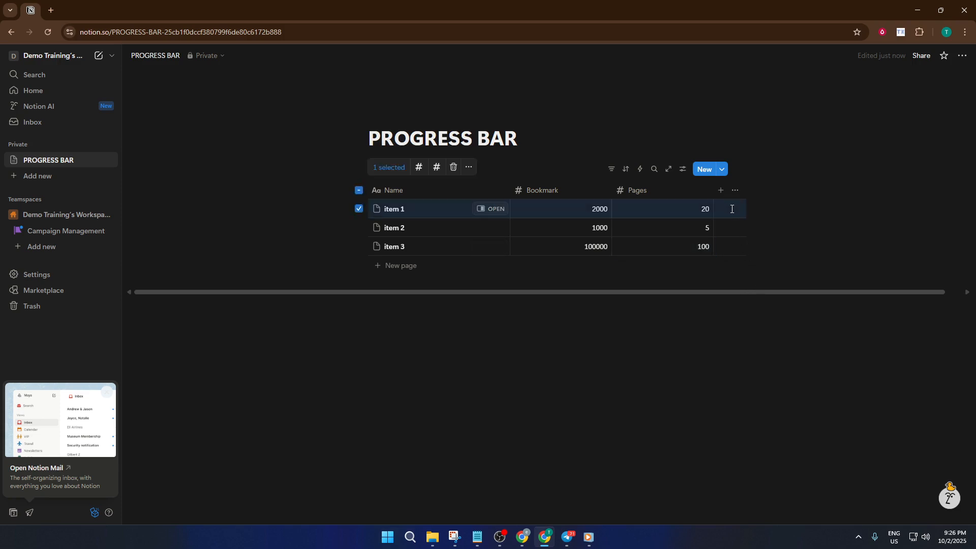
Add a Formula property after Pages and set its formula to Bookmark / Pages
left_click(720, 190)
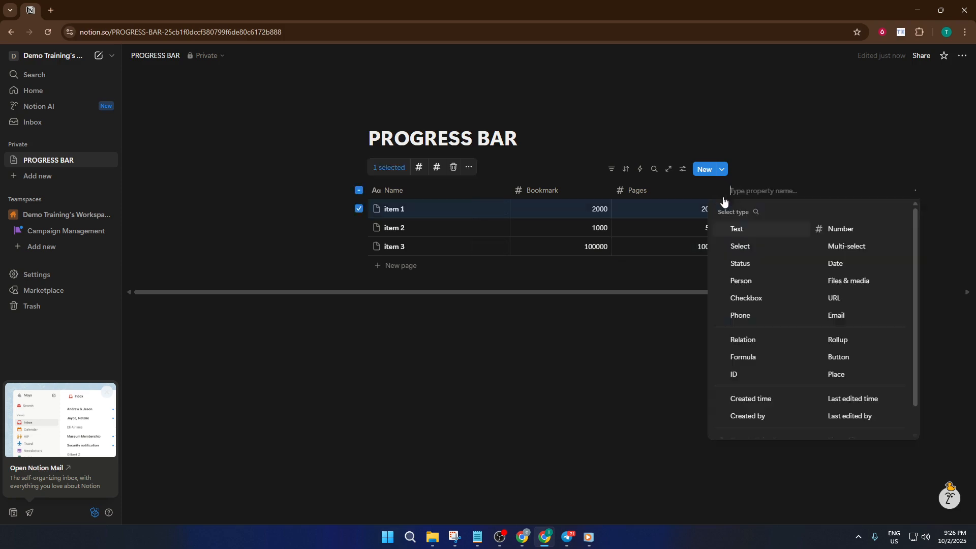
left_click(756, 358)
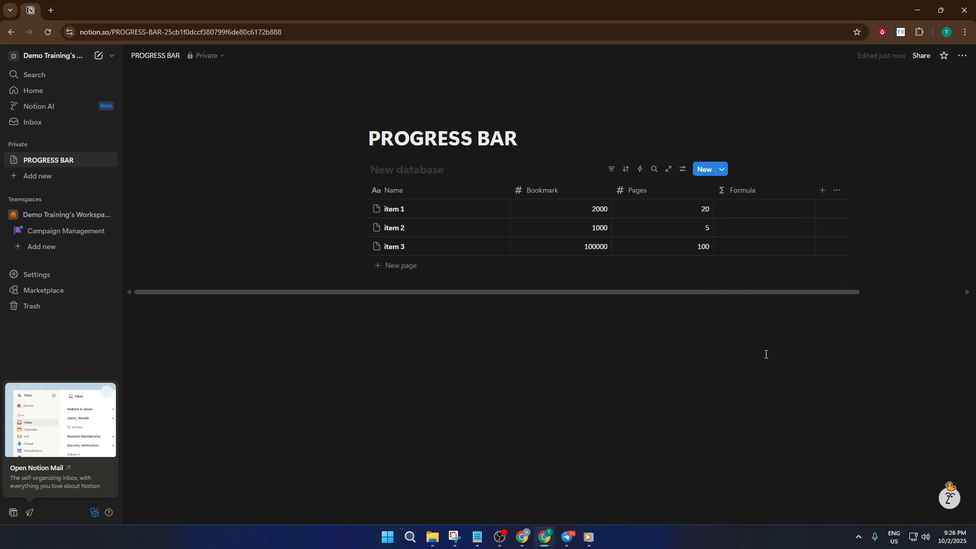
left_click(763, 210)
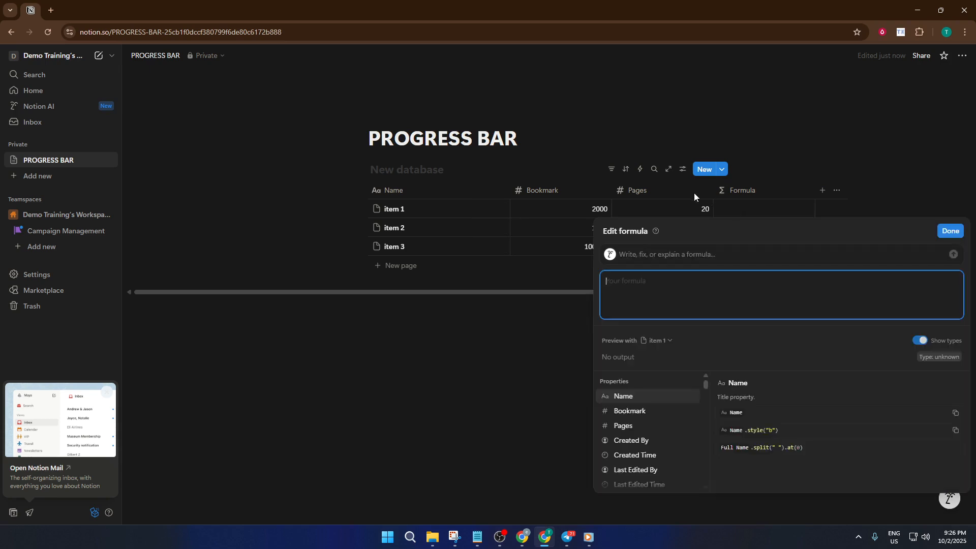
left_click(641, 411)
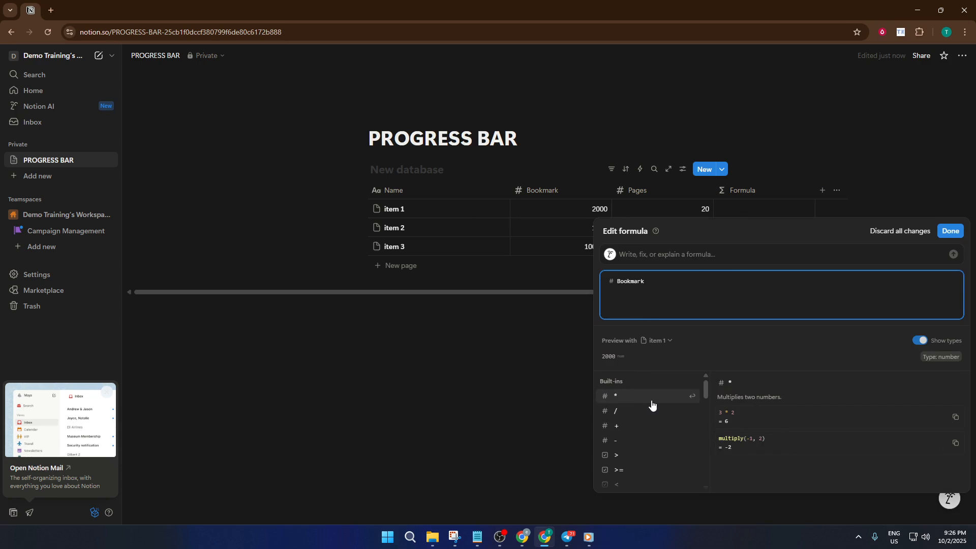
type("/")
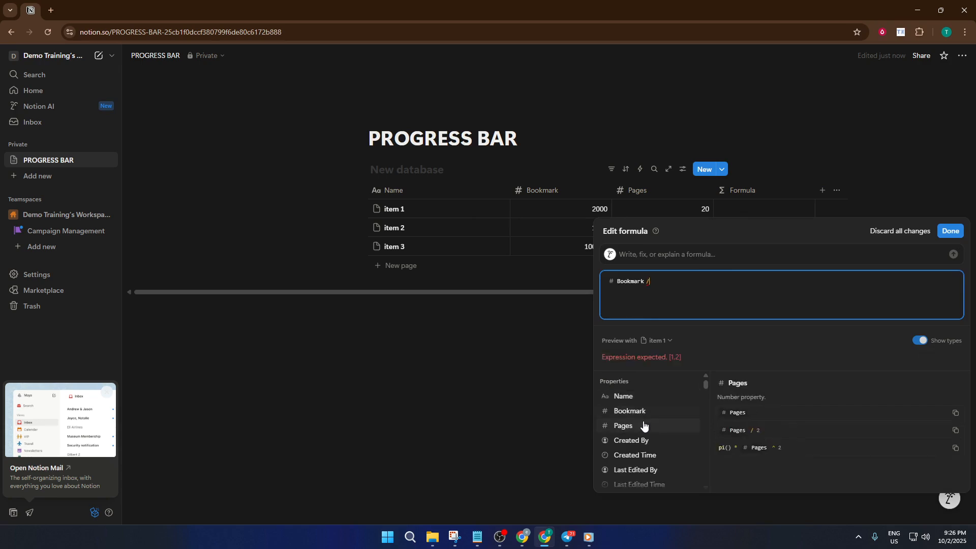
left_click(643, 426)
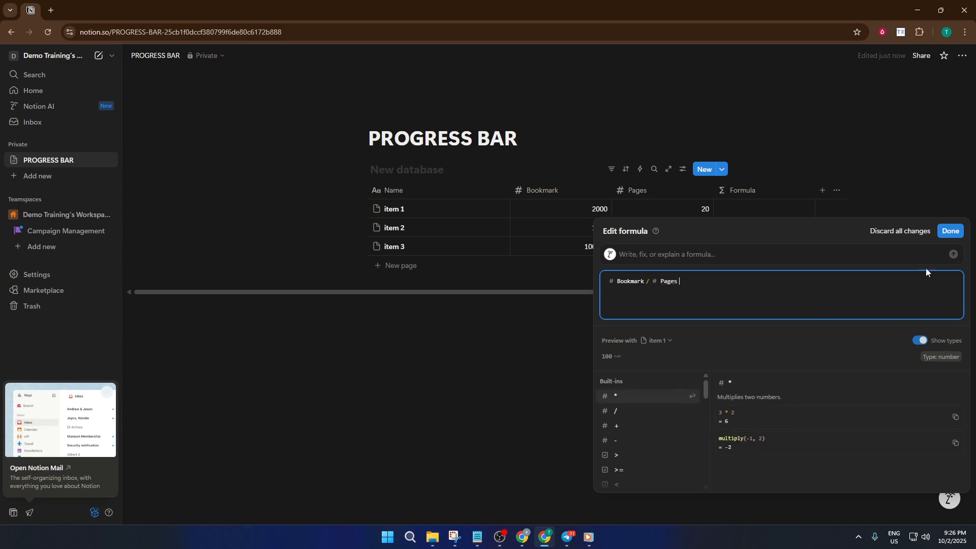
left_click(950, 231)
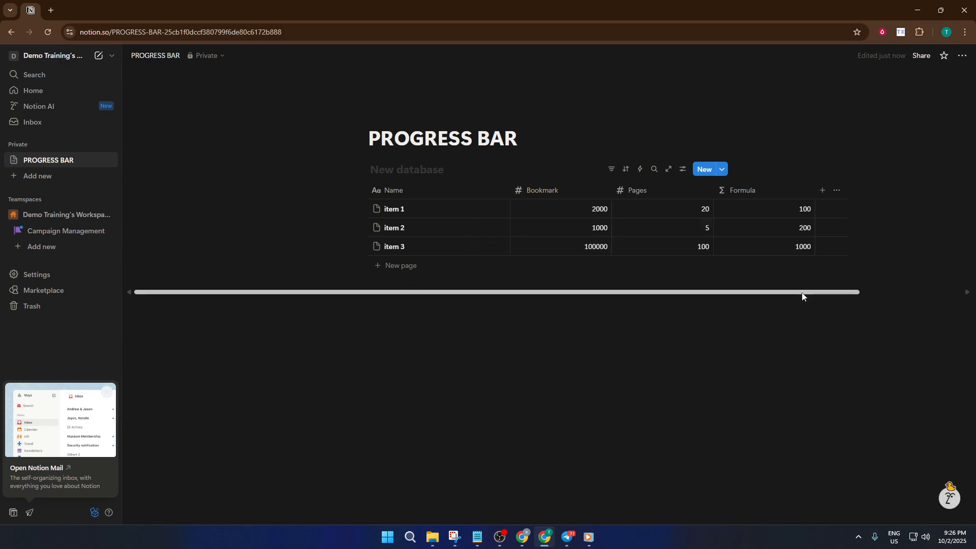
Display the Formula property as a bar and turn off its Show number option
left_click(765, 195)
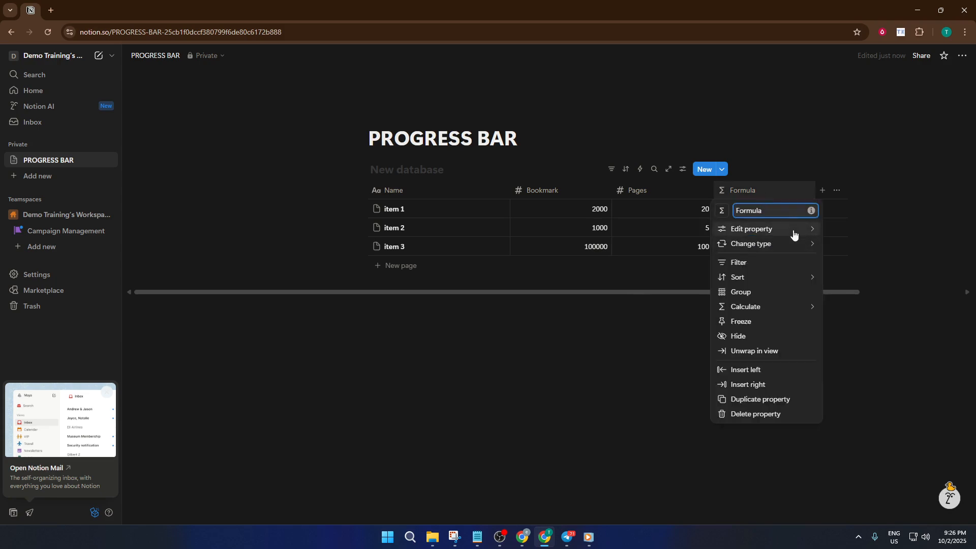
mouse_move(795, 233)
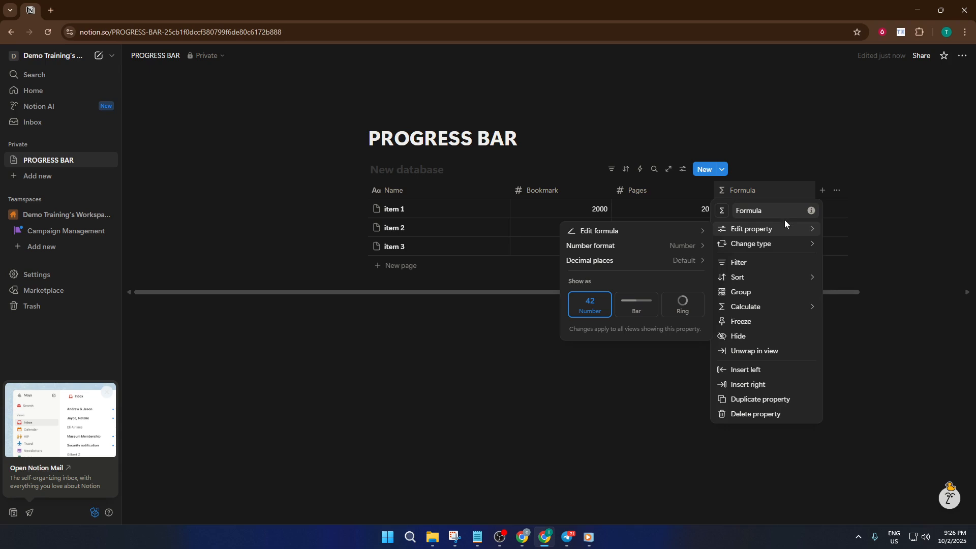
left_click(635, 312)
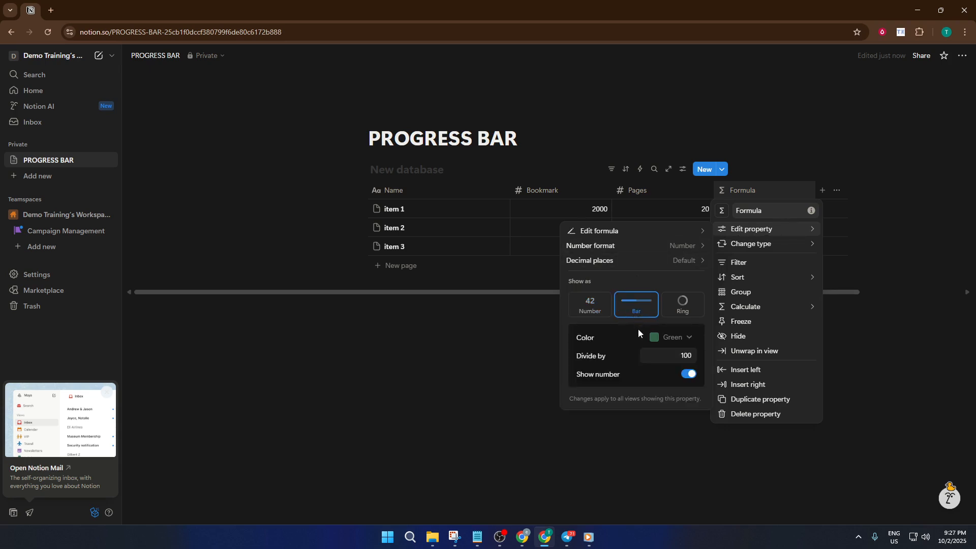
left_click(685, 339)
left_click(685, 338)
left_click(691, 375)
left_click(689, 376)
left_click(695, 379)
left_click(890, 245)
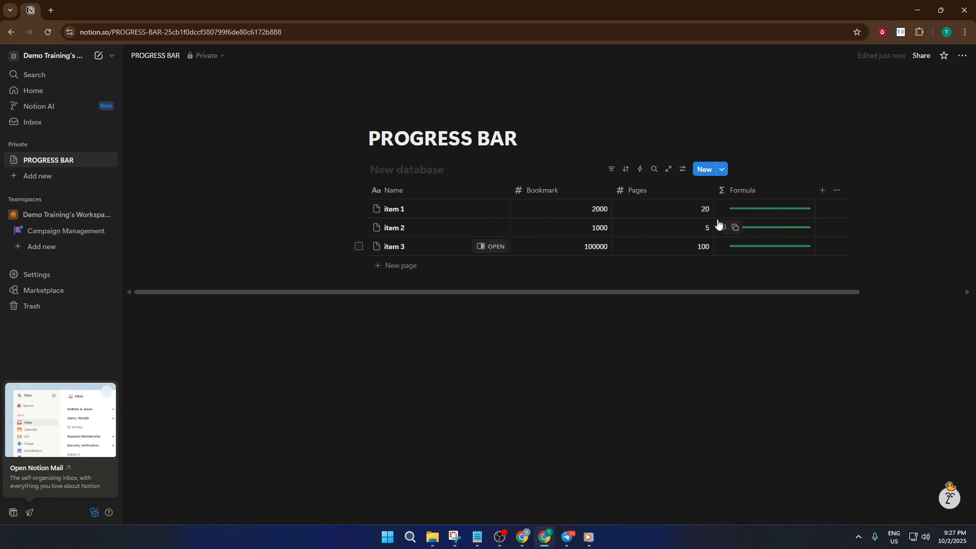
Clear the Bookmark value in the item 1 row
left_click(606, 210)
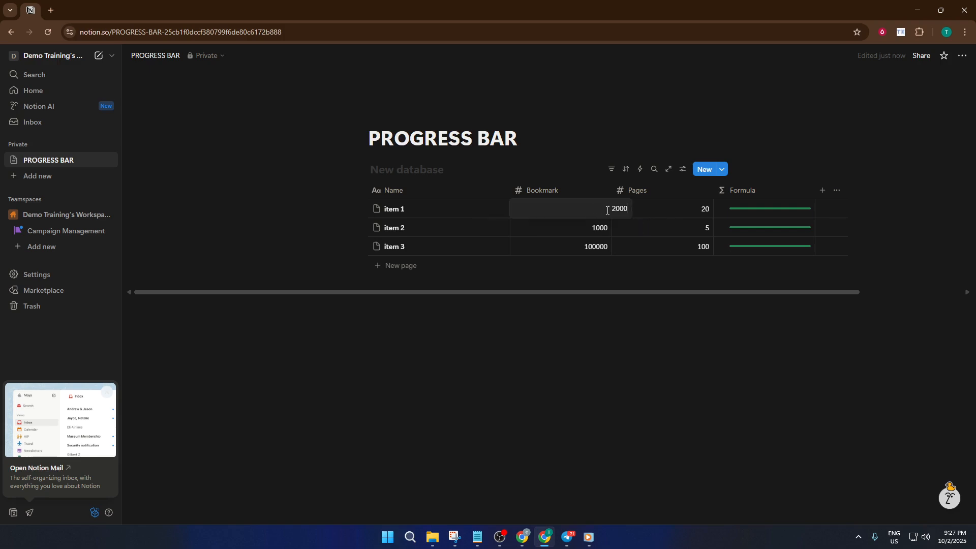
double_click(617, 208)
key("BackSpace")
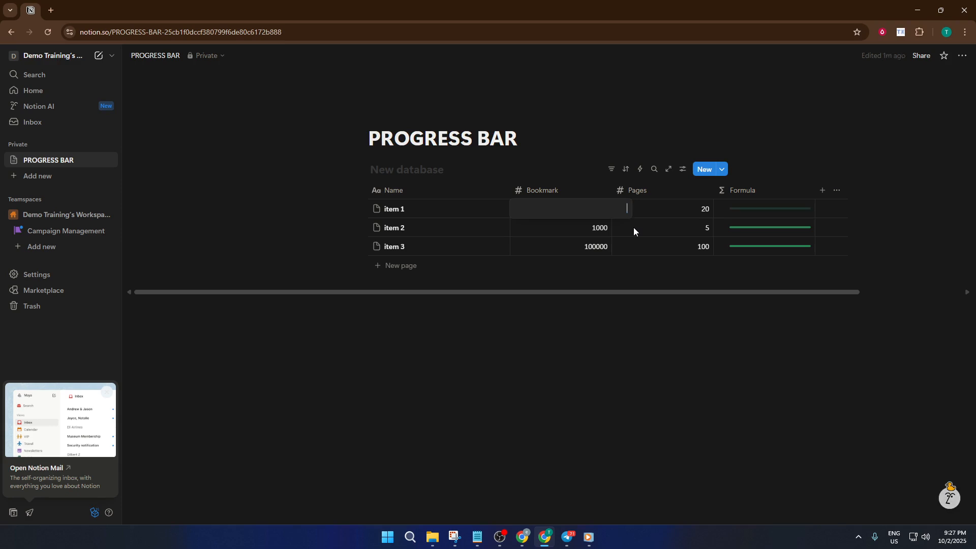